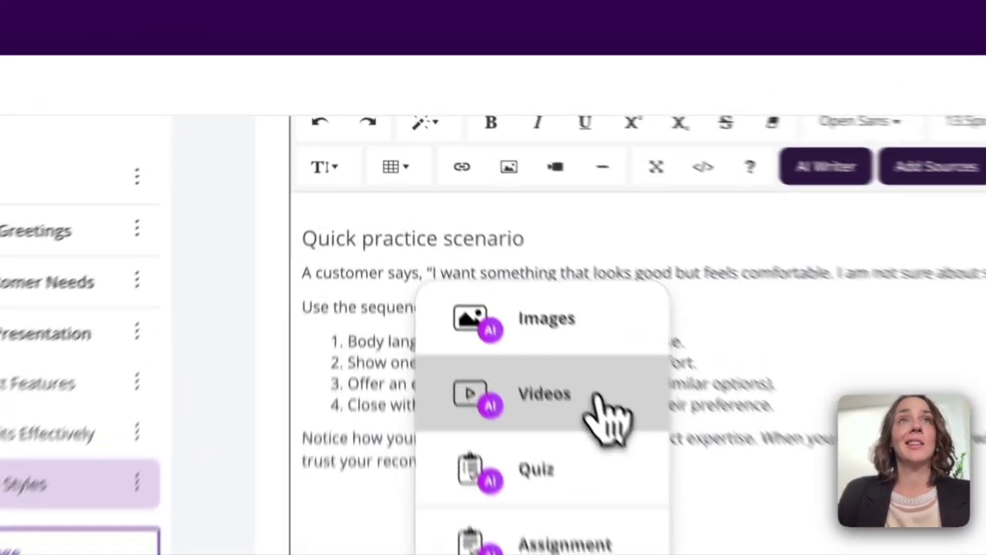
# - Start an AI video for the Engaging Presentation Styles page and browse the available avatars
pyautogui.click(489, 248)
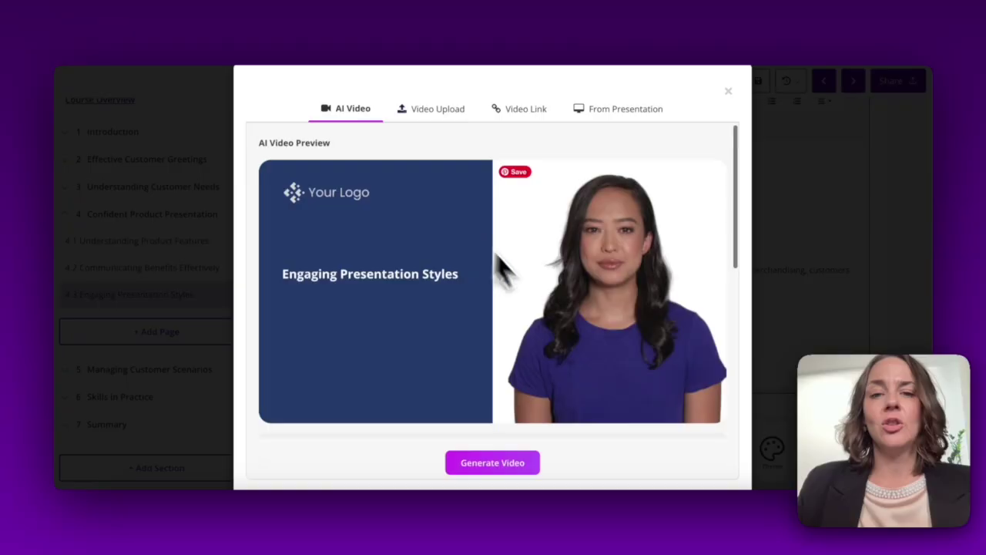
pyautogui.scroll(-5, 539, 304)
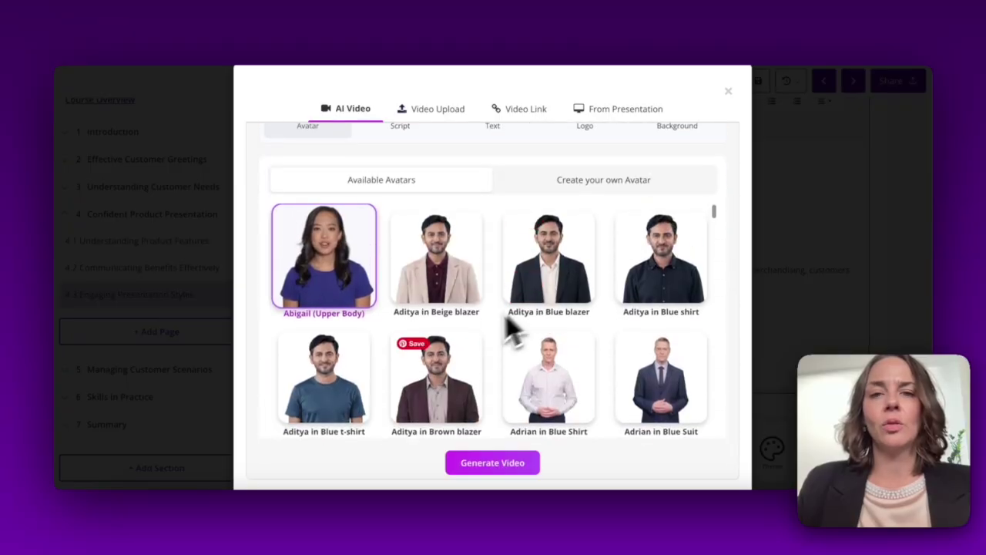
pyautogui.scroll(-5, 473, 352)
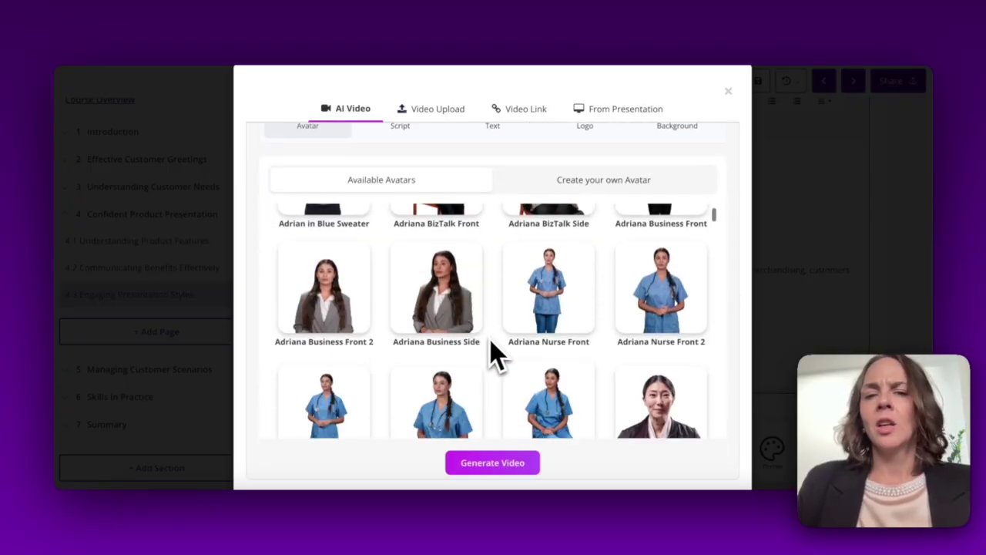
pyautogui.scroll(-20, 493, 354)
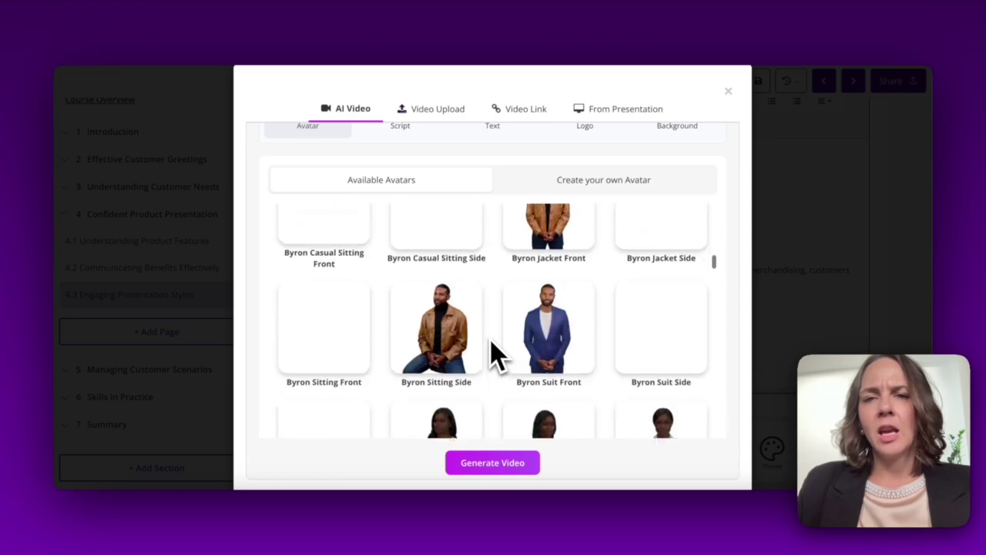
pyautogui.scroll(20, 497, 354)
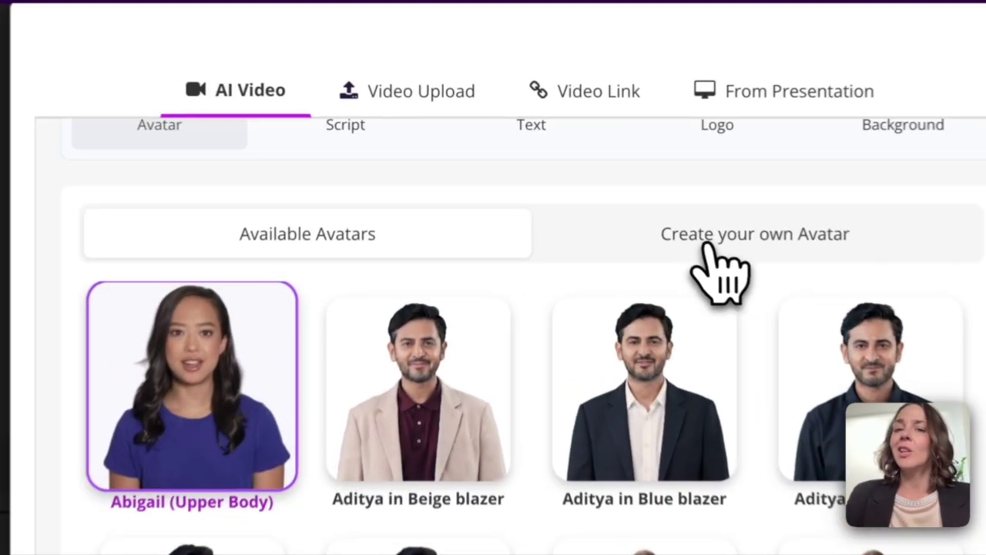
# - Create a custom avatar from the cropped portrait photo
pyautogui.click(580, 185)
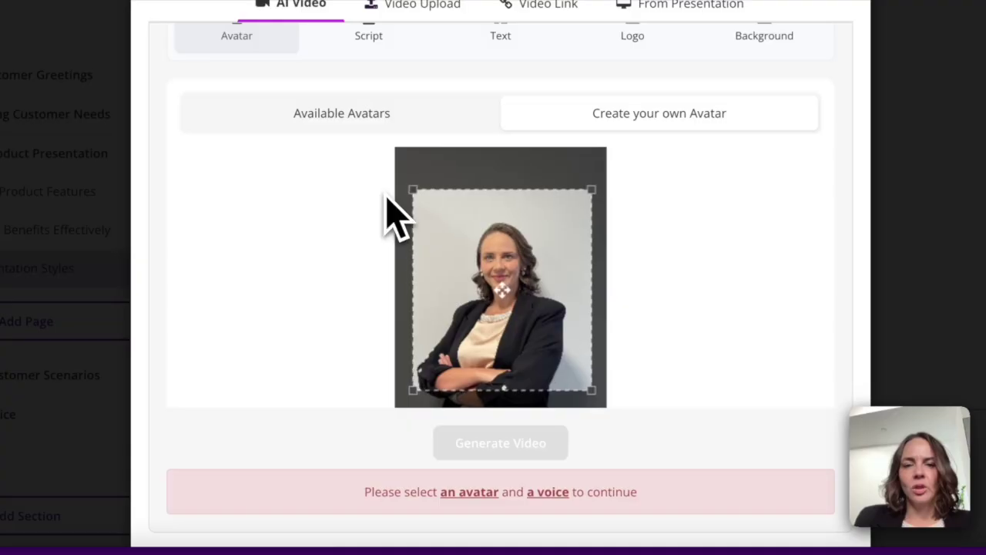
pyautogui.scroll(-2, 370, 231)
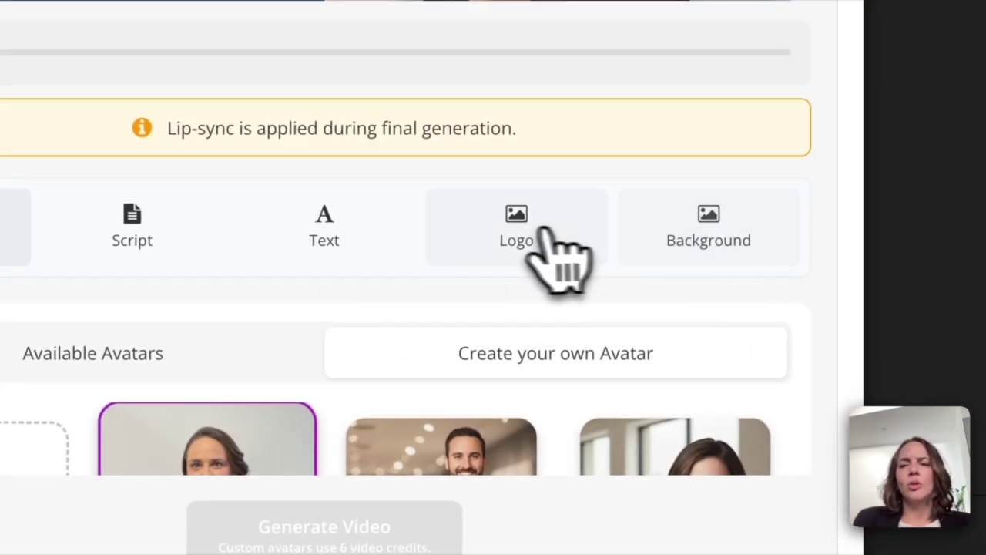
# - Hide the logo in the AI video and check the preview
pyautogui.click(532, 242)
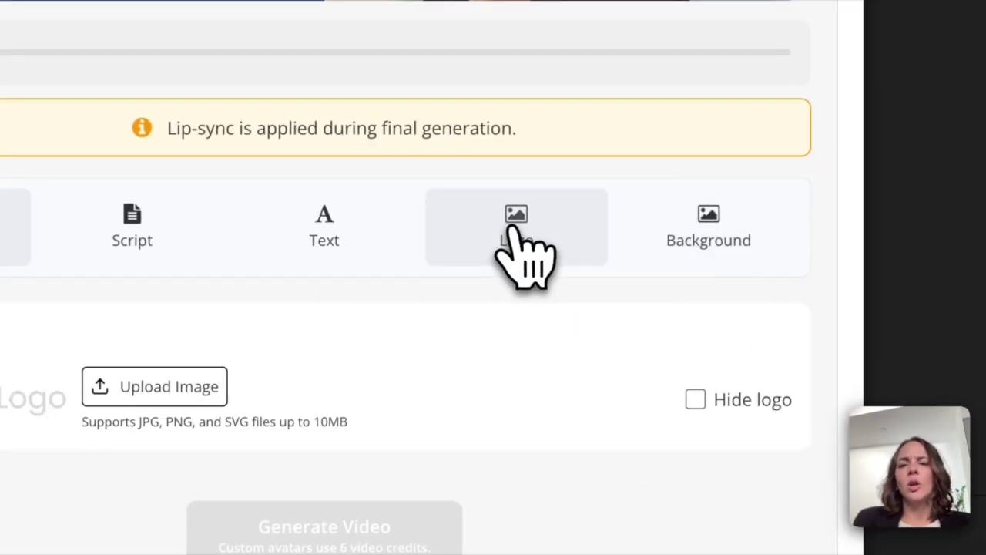
pyautogui.scroll(-3, 490, 271)
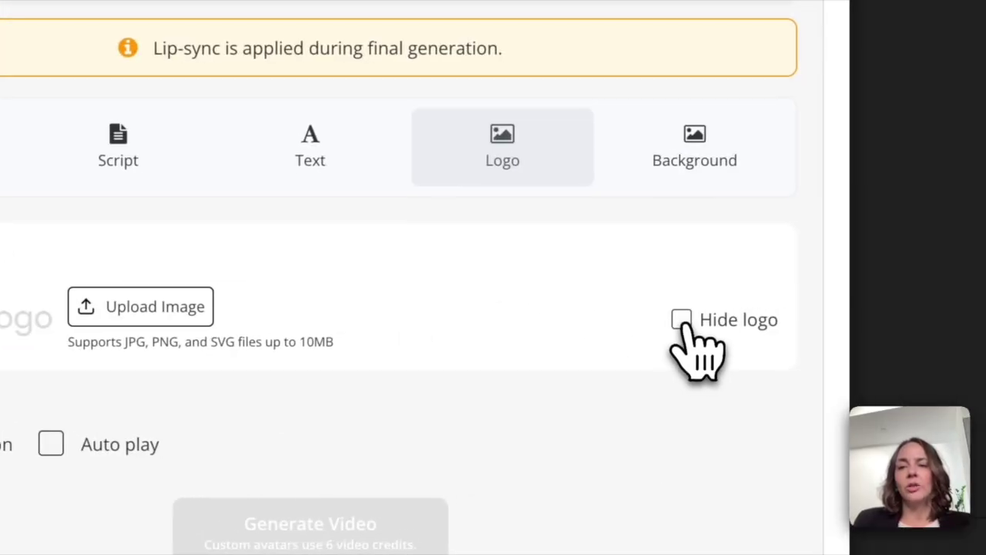
pyautogui.click(681, 319)
pyautogui.scroll(5, 493, 239)
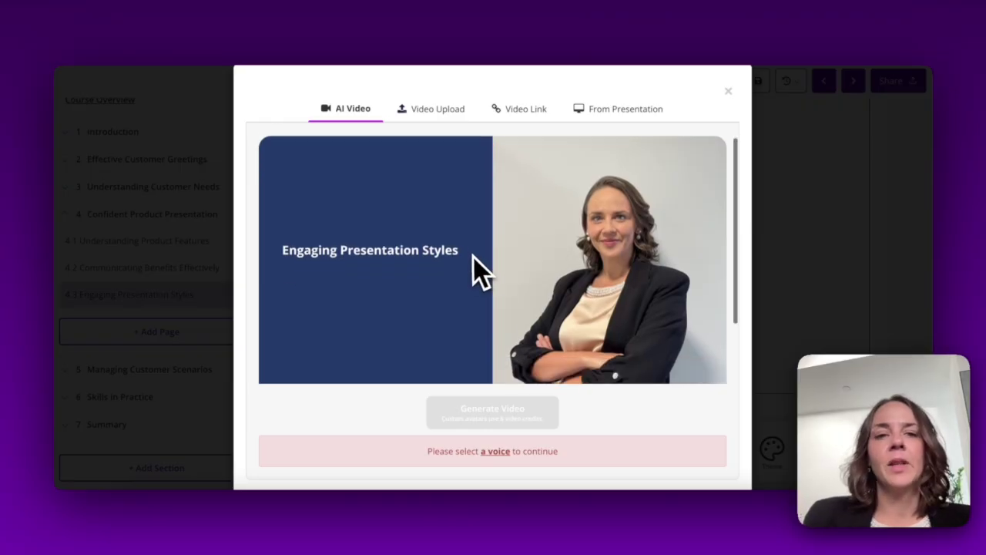
pyautogui.scroll(-1, 473, 255)
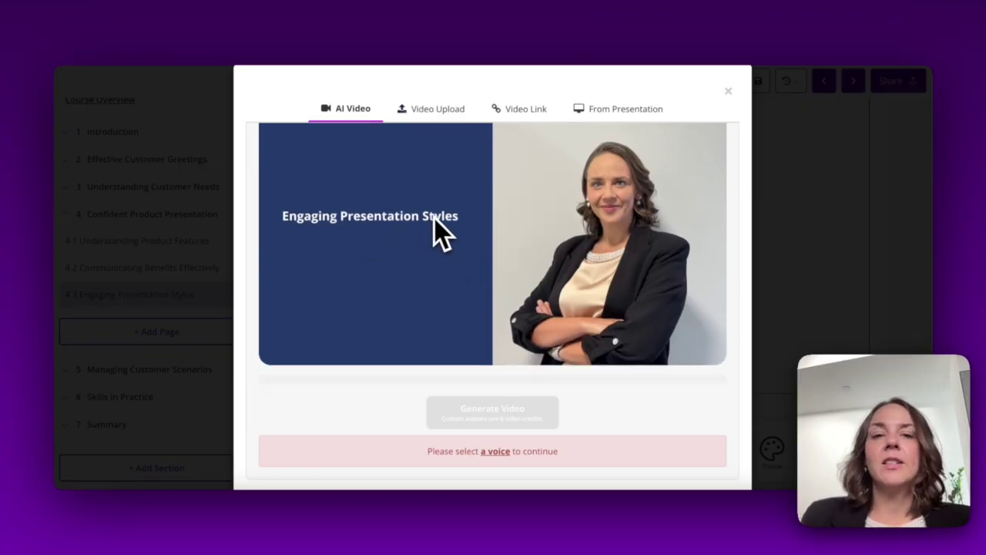
# - Try green and purple for the left background block, and settle on a light mauve block colour
pyautogui.scroll(-5, 444, 238)
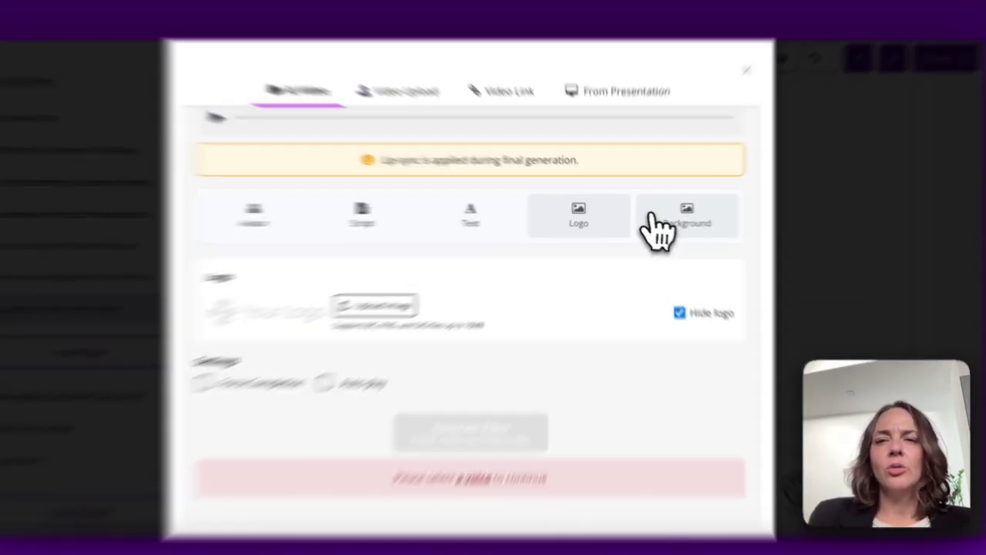
pyautogui.click(677, 244)
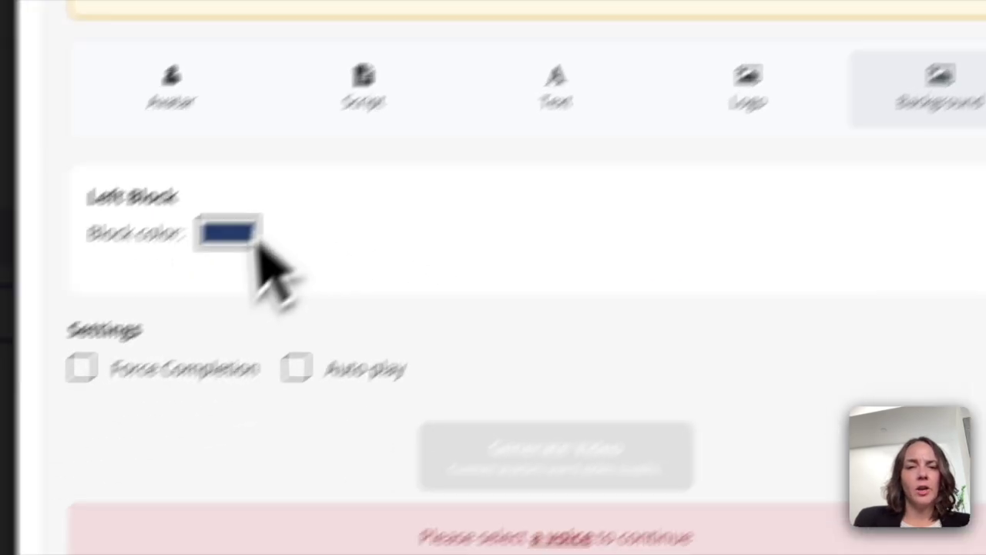
pyautogui.click(28, 381)
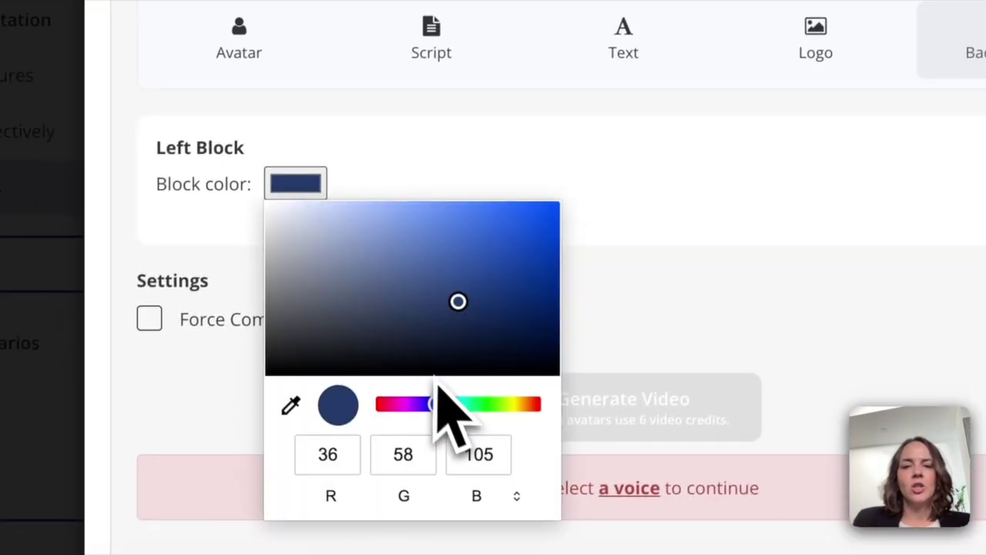
pyautogui.click(483, 405)
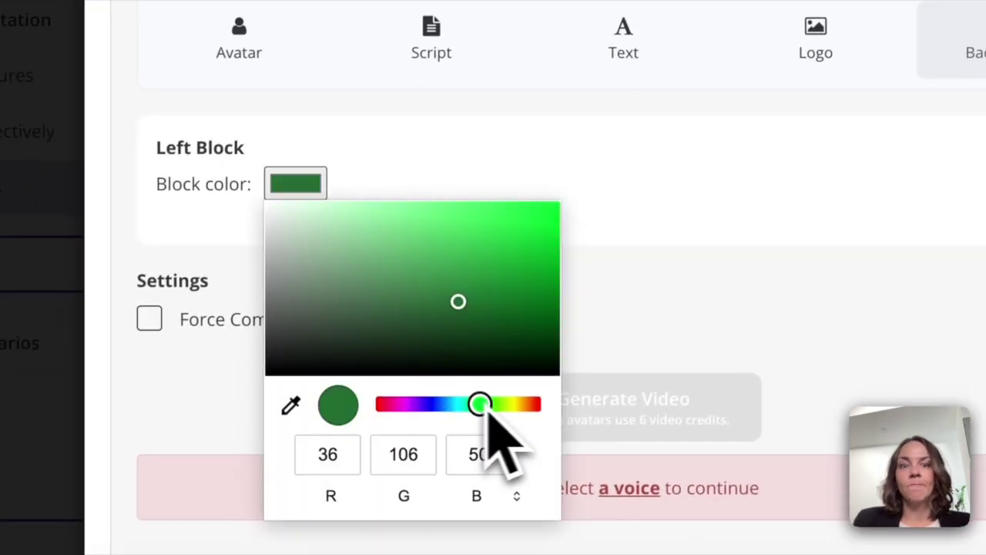
pyautogui.click(409, 406)
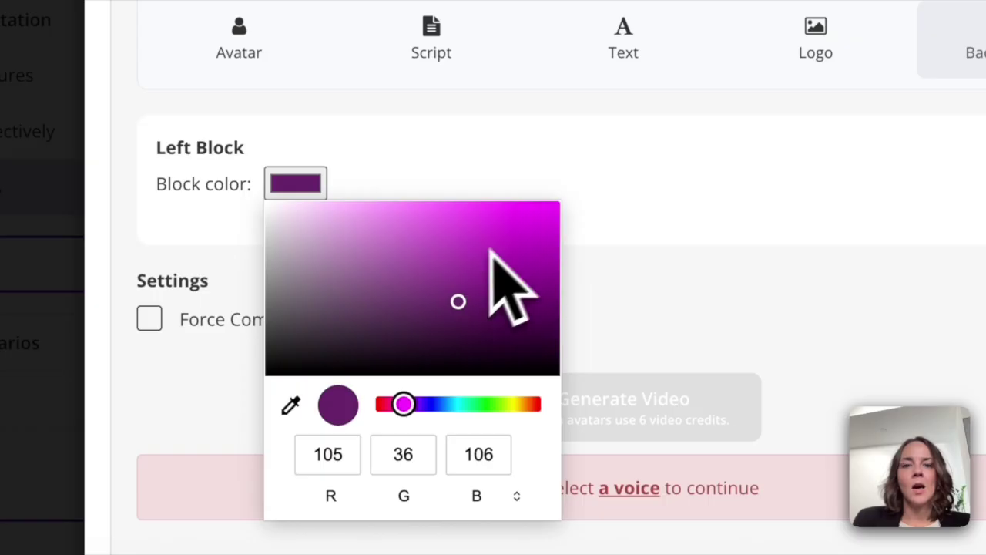
pyautogui.click(623, 239)
pyautogui.scroll(-7, 593, 266)
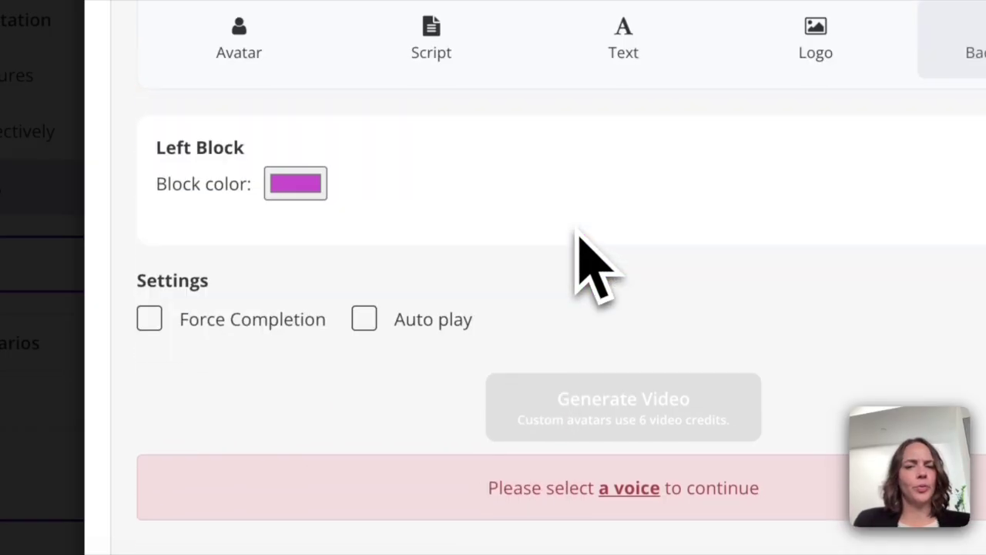
pyautogui.click(294, 185)
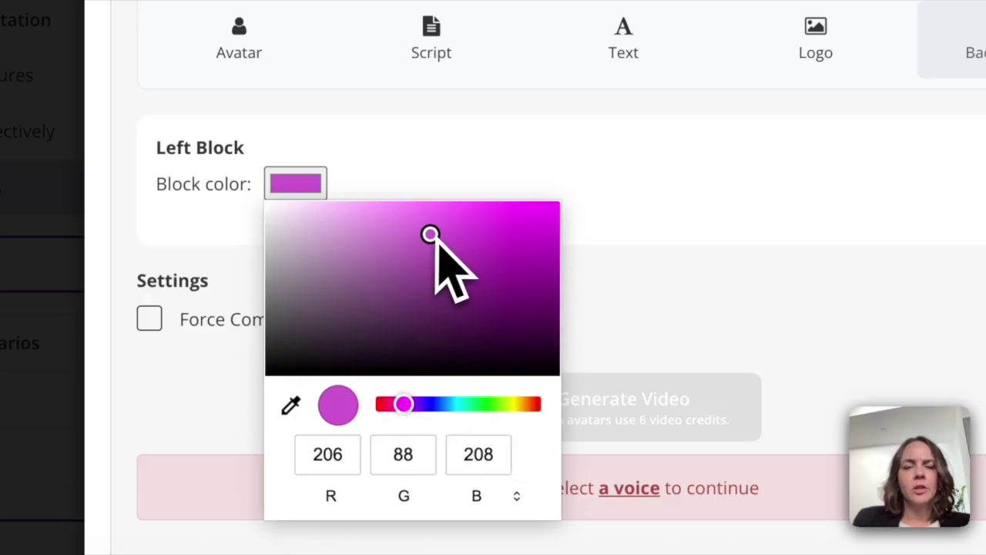
pyautogui.moveTo(431, 235); pyautogui.dragTo(302, 246)
pyautogui.click(440, 176)
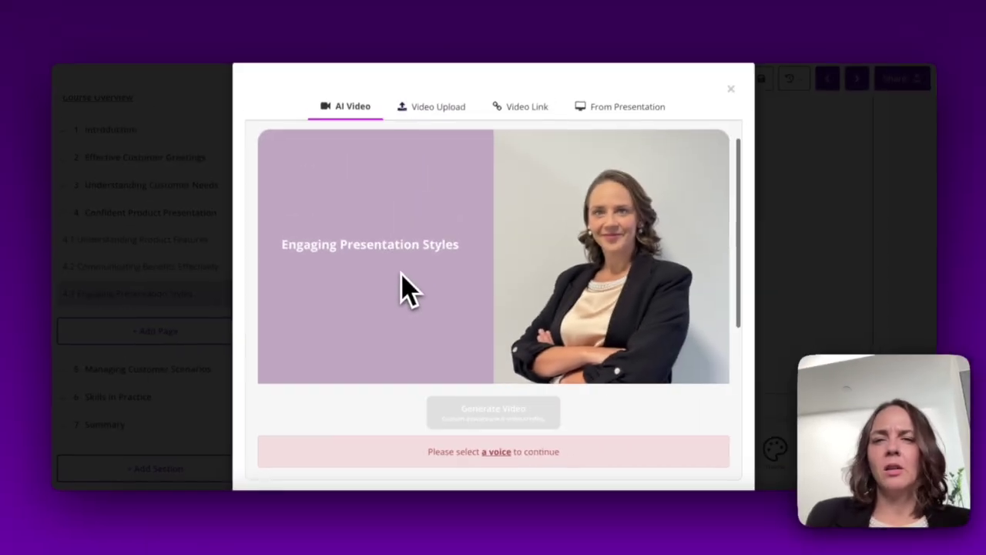
# - Replace the video's title text with "Presentation Styles"
pyautogui.scroll(-3, 402, 281)
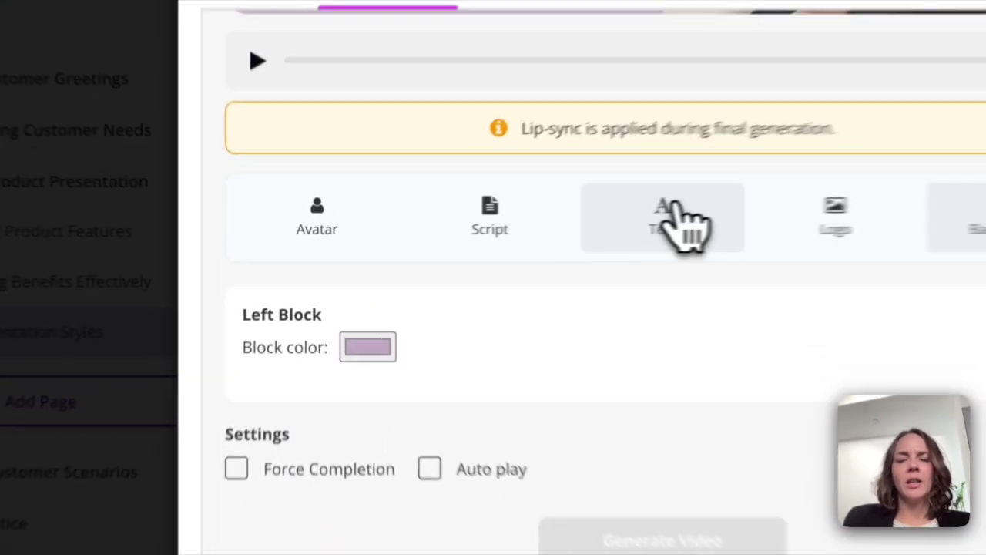
pyautogui.click(492, 231)
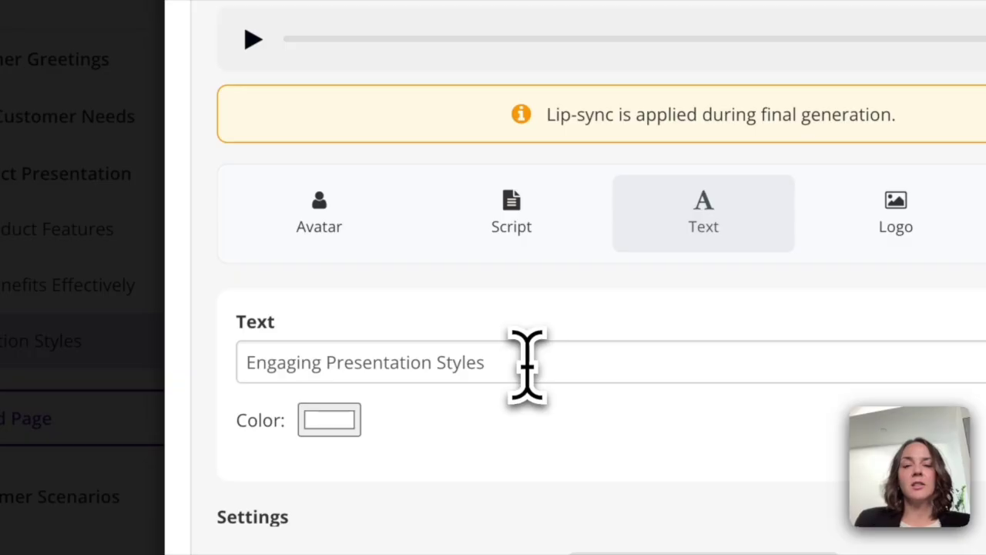
pyautogui.moveTo(518, 366); pyautogui.dragTo(227, 363)
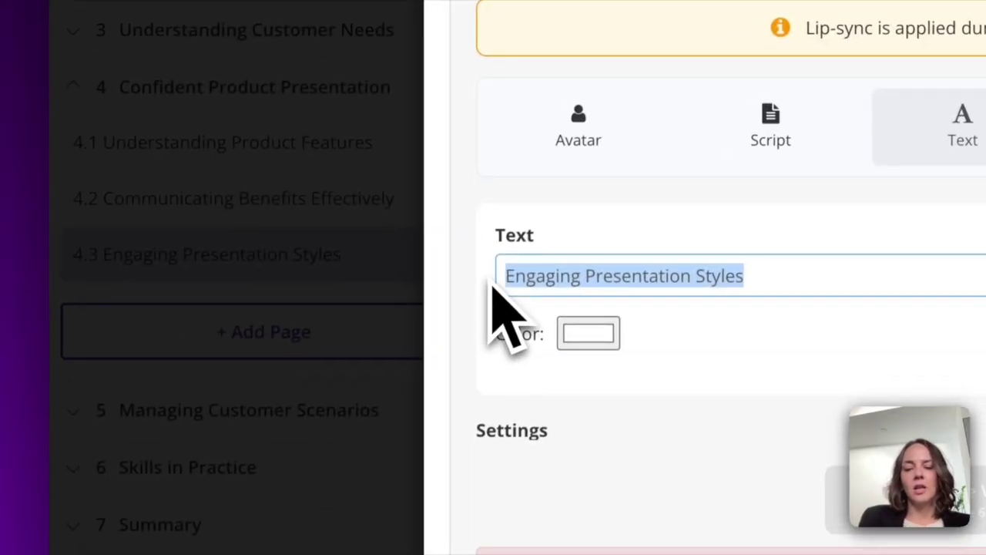
pyautogui.write('Presentat')
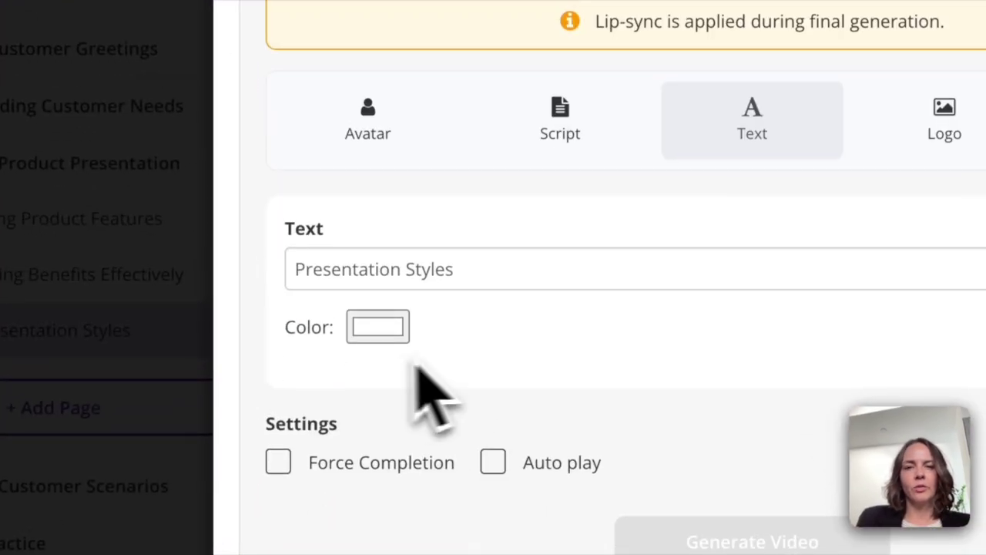
# - Filter the script's available voices to English language and female gender
pyautogui.click(567, 137)
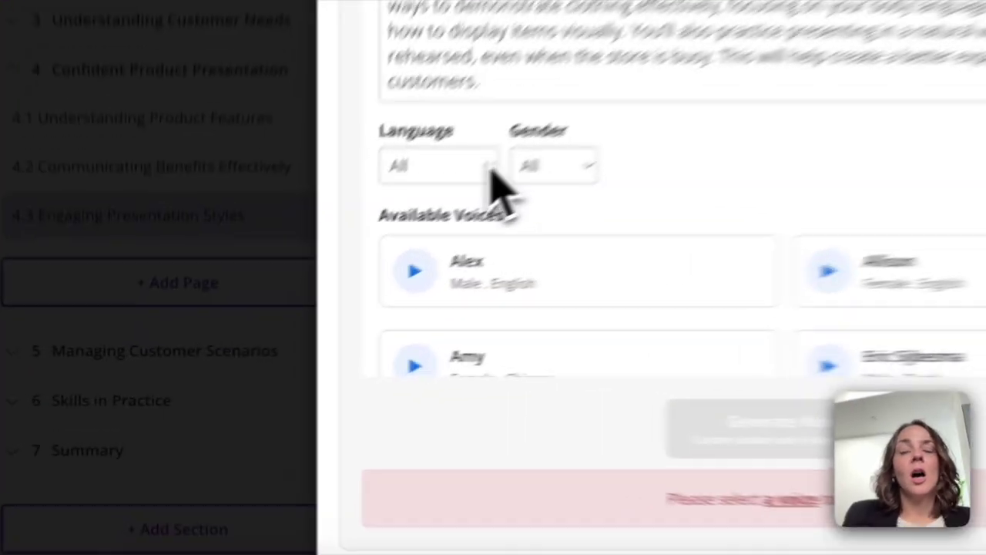
pyautogui.click(329, 268)
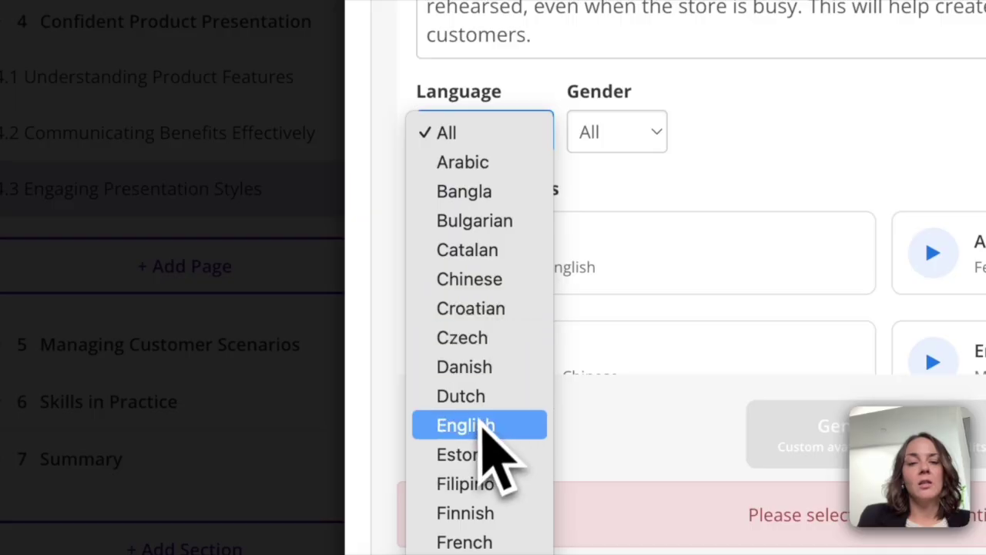
pyautogui.click(478, 426)
pyautogui.click(621, 135)
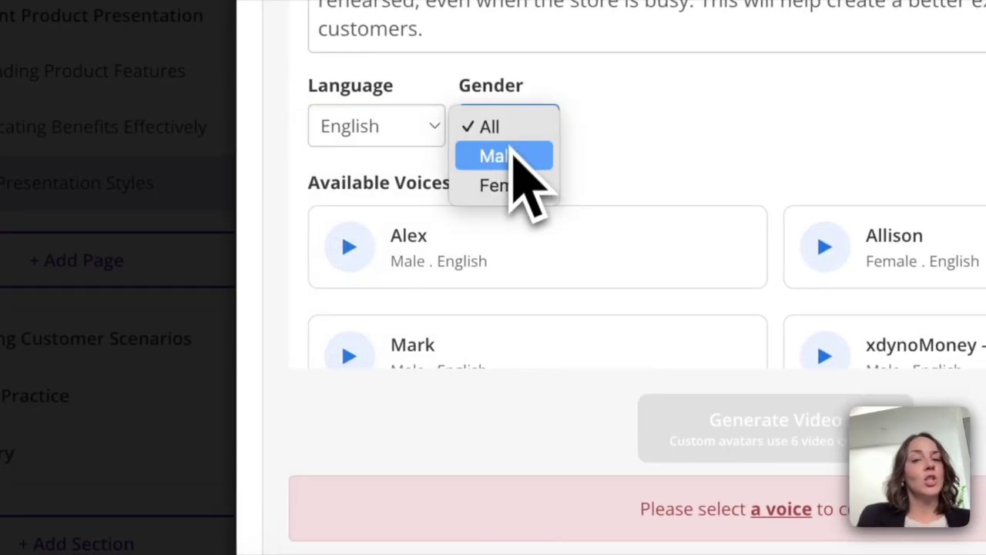
pyautogui.click(511, 194)
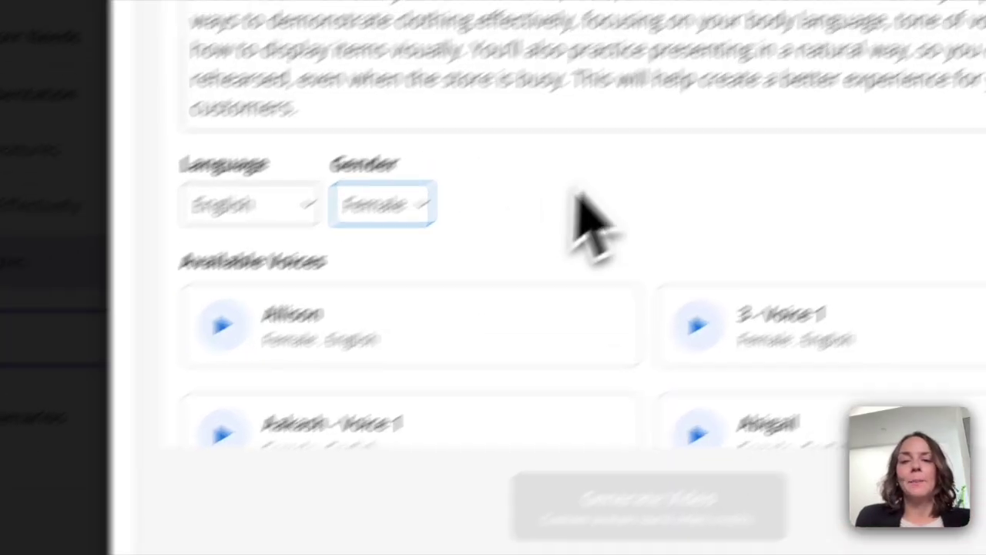
# - Preview the Ginny voice, and select and play Georgia - Lifelike - Friendly
pyautogui.scroll(-1, 555, 377)
pyautogui.scroll(-10, 547, 362)
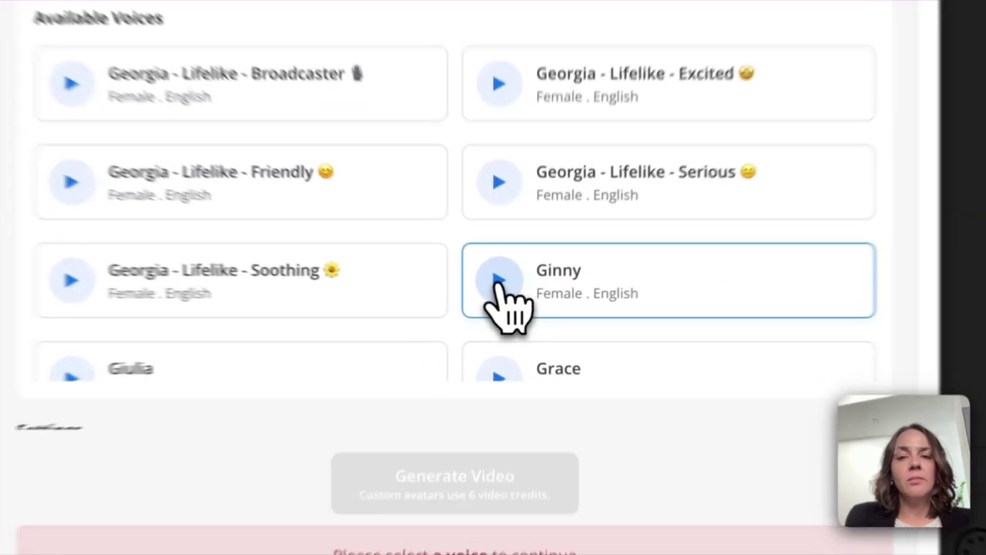
pyautogui.click(516, 305)
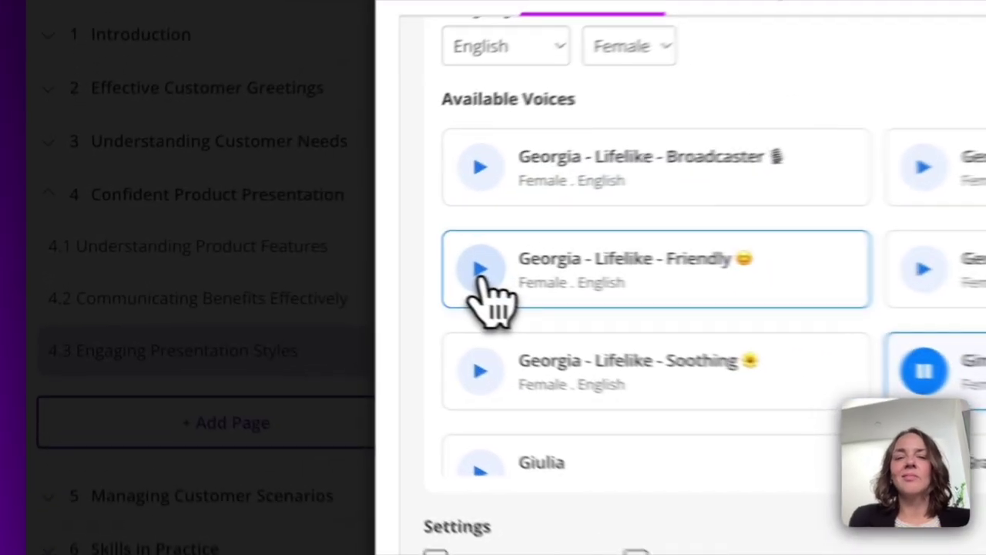
pyautogui.click(287, 253)
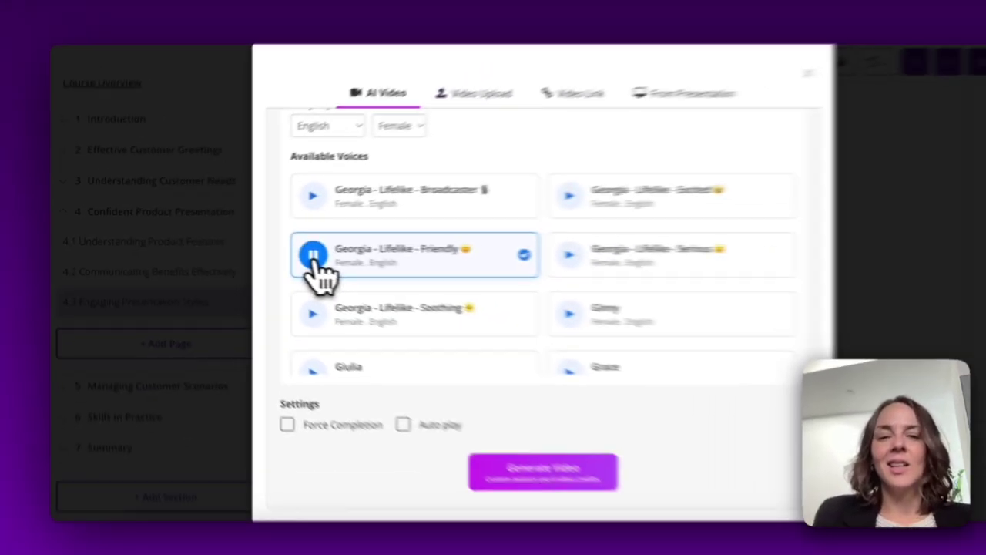
# - Browse further through the female English voices, and select and play Hannah
pyautogui.scroll(-3, 710, 341)
pyautogui.scroll(3, 409, 295)
pyautogui.scroll(-5, 408, 295)
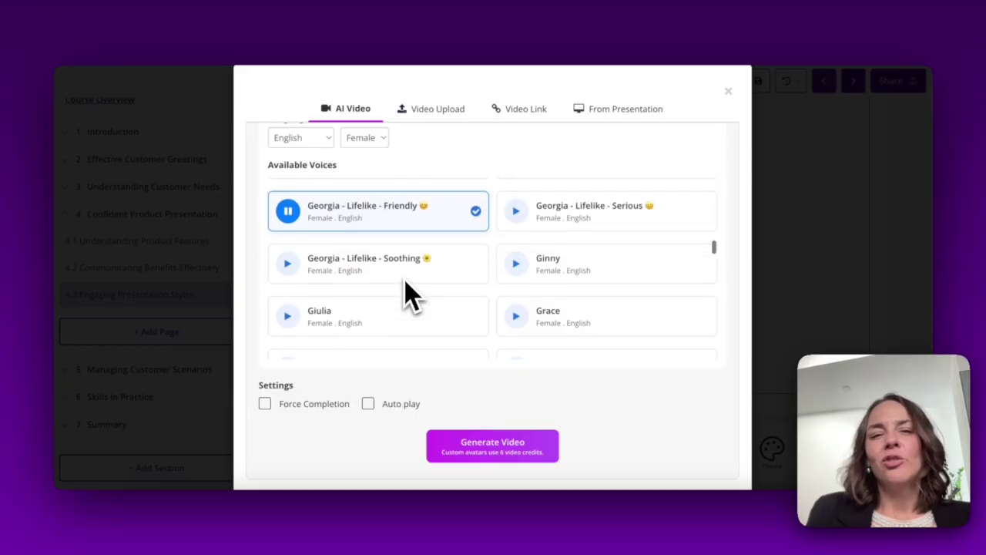
pyautogui.scroll(-5, 408, 295)
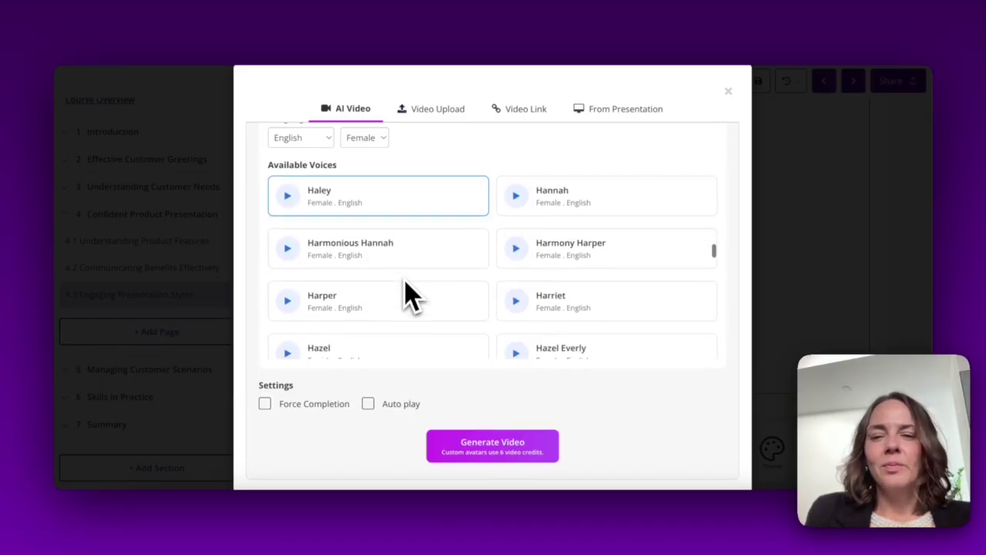
pyautogui.click(515, 199)
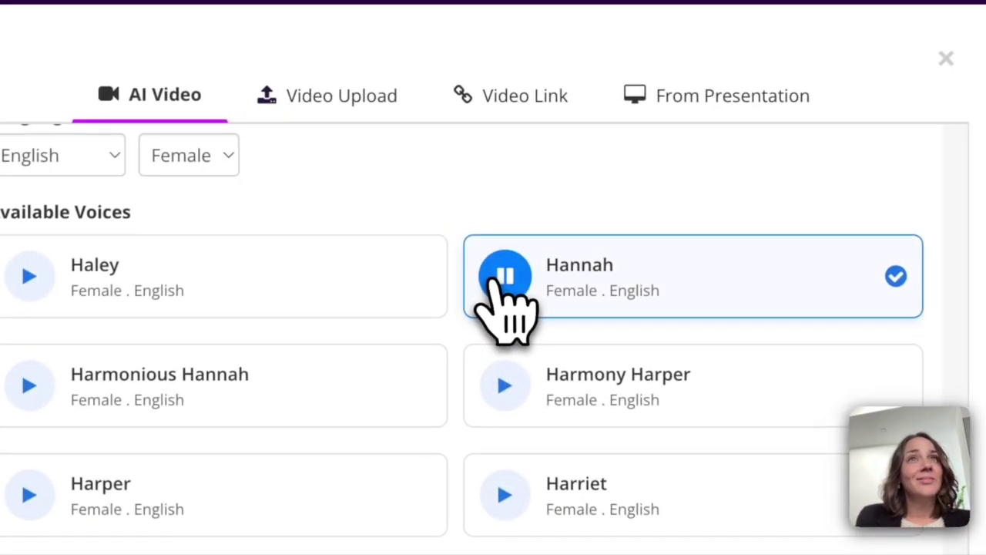